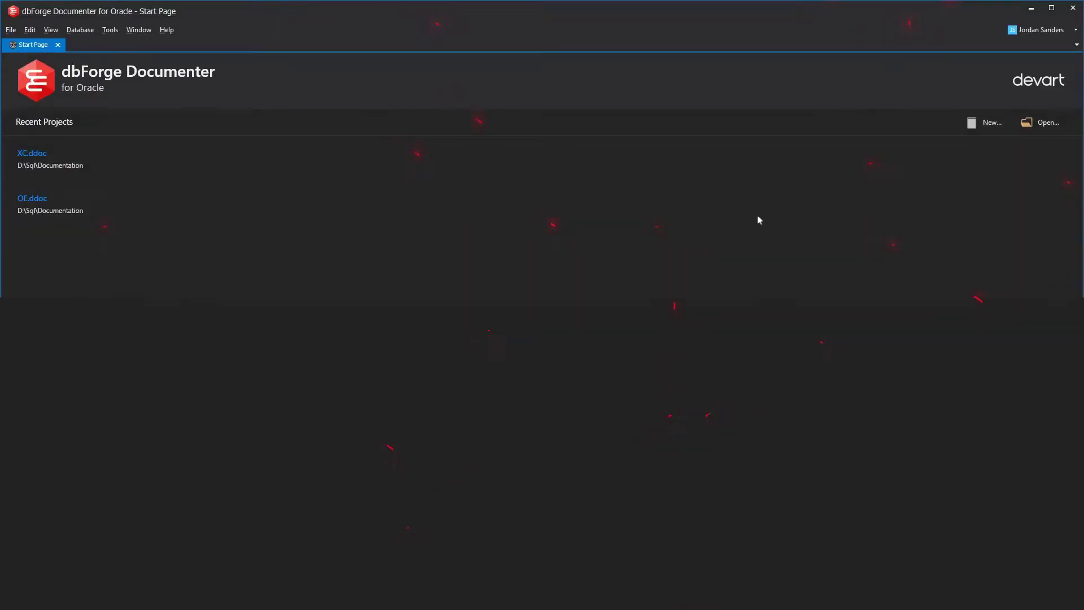
Create a new documentation project connected to Sales-Oracle18c and show its cover page.
click(972, 125)
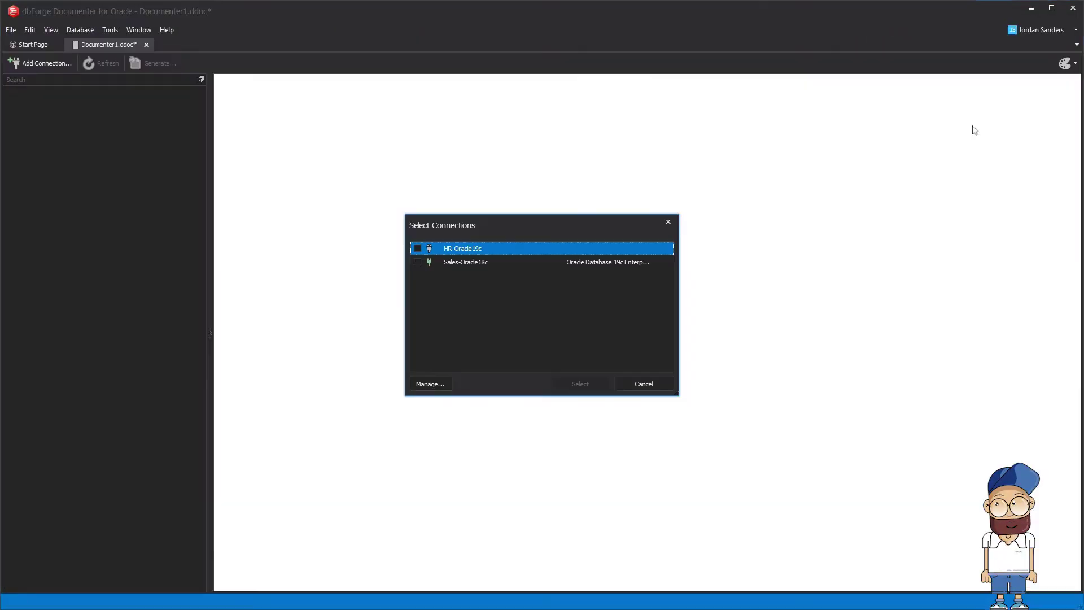
click(417, 262)
click(581, 384)
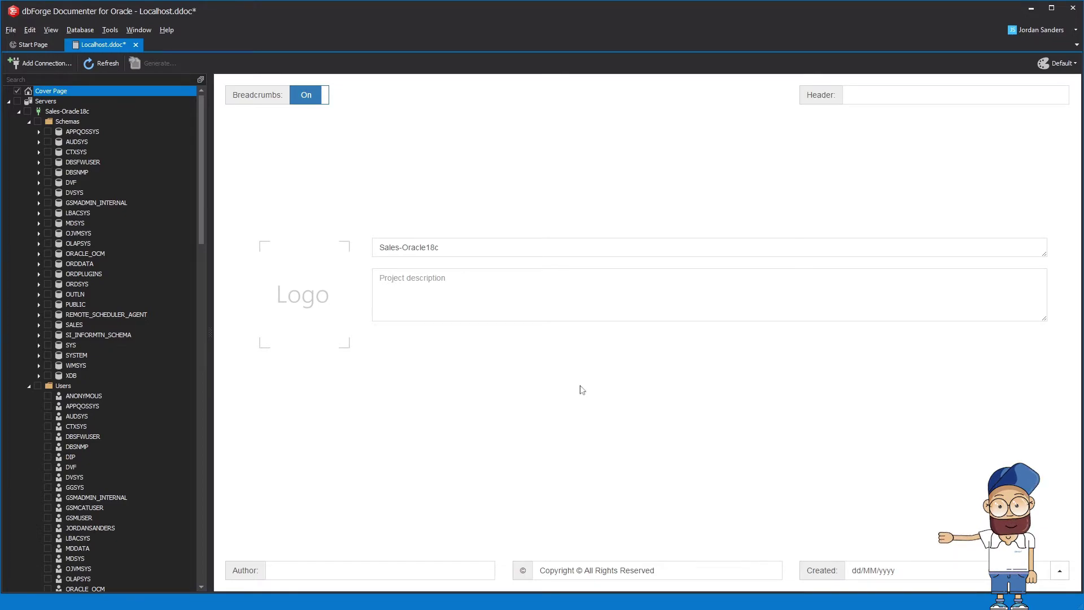
Enter the cover header 'Sales Oracle Database', the author and the date 11/12/2020.
click(851, 95)
text(Sales Oracle)
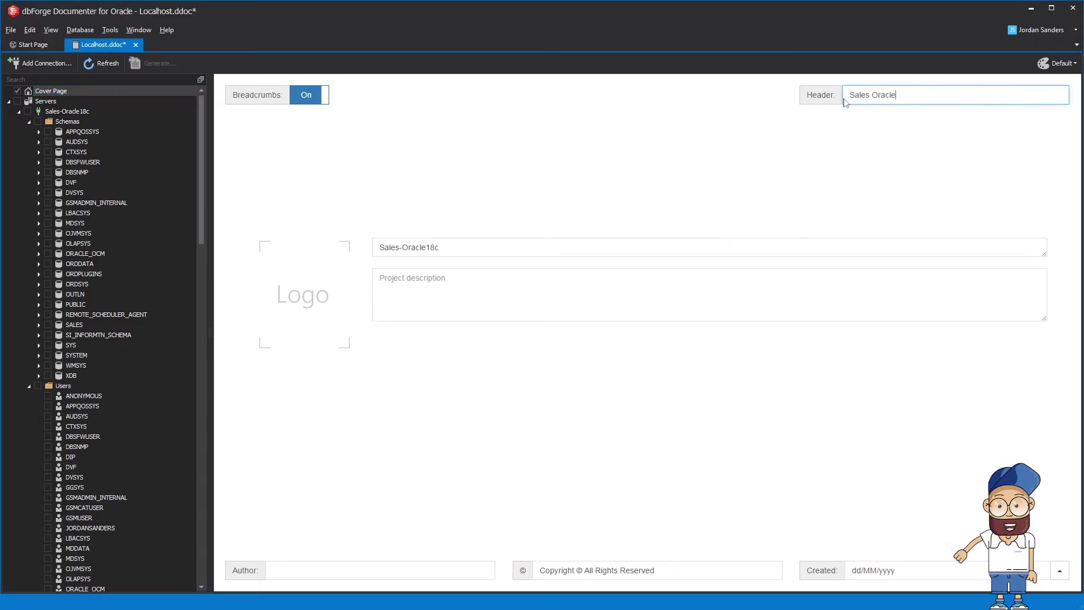
text( Database)
click(271, 577)
text(Jordan Sanders)
click(856, 578)
text(1/)
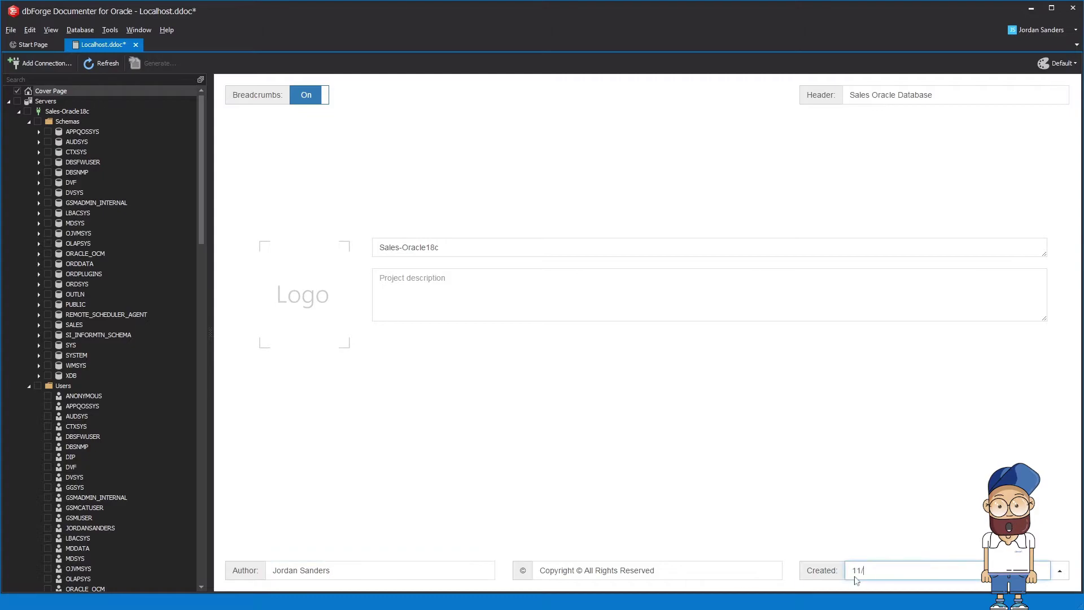
text(12/2020)
Use Sales.png as the cover logo and include the SALES schema's tables.
click(304, 341)
click(441, 123)
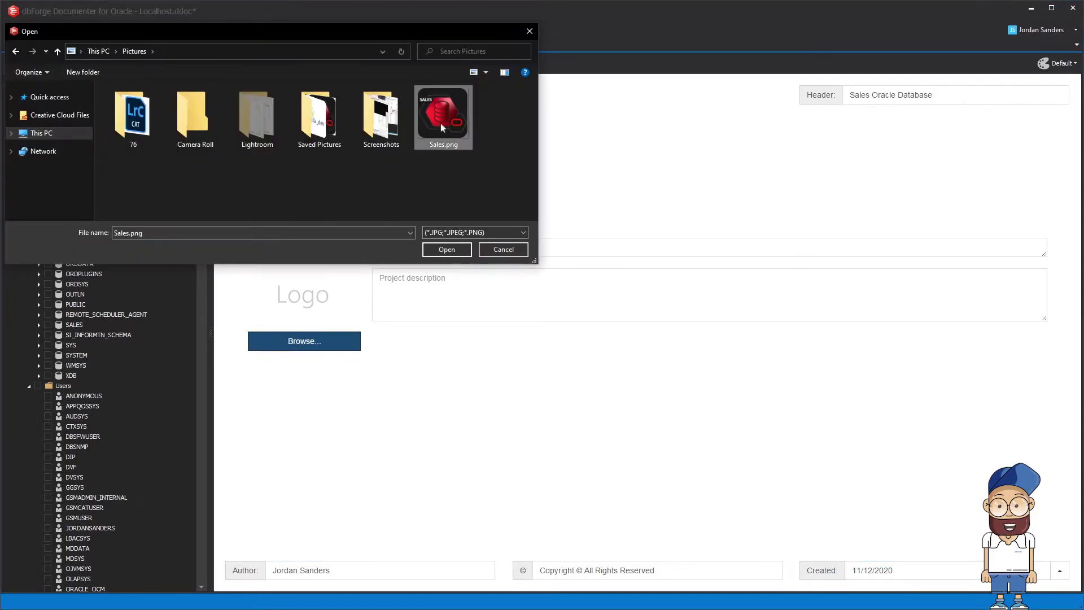
double_click(440, 123)
click(48, 324)
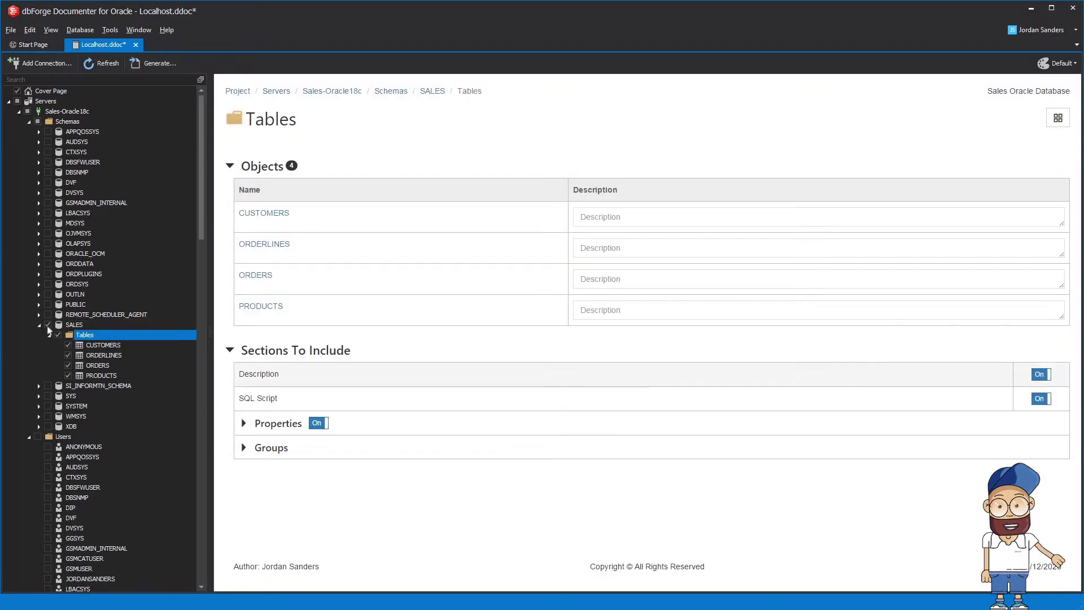
Re-enable the Description section and describe the CUSTOMERS, ORDERLINES, ORDERS and PRODUCTS tables.
click(1038, 374)
scroll(1039, 377, down, 1)
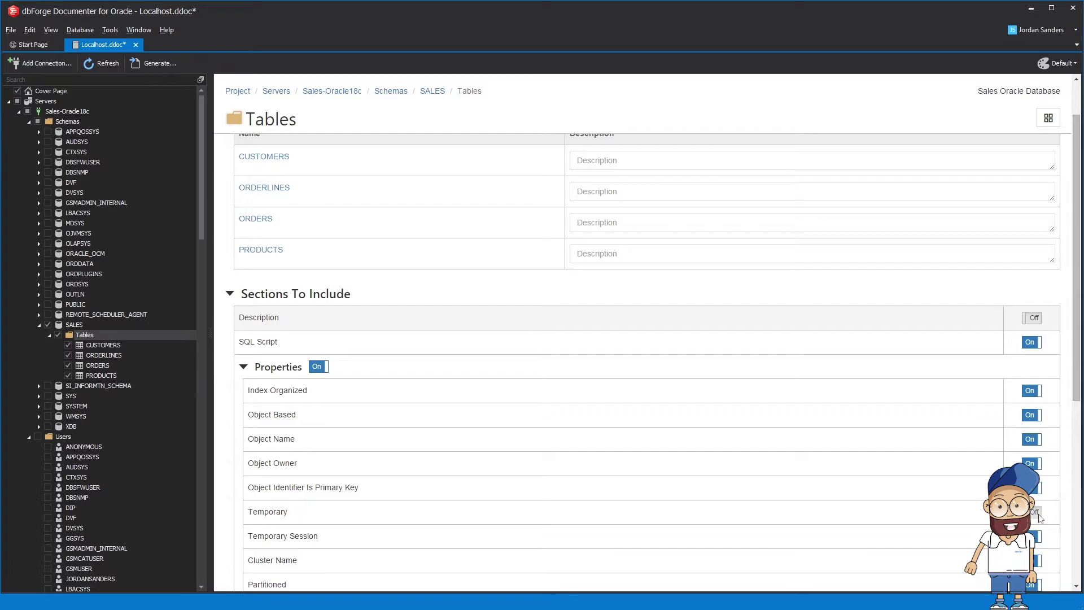
click(1037, 319)
scroll(1038, 319, up, 1)
click(584, 219)
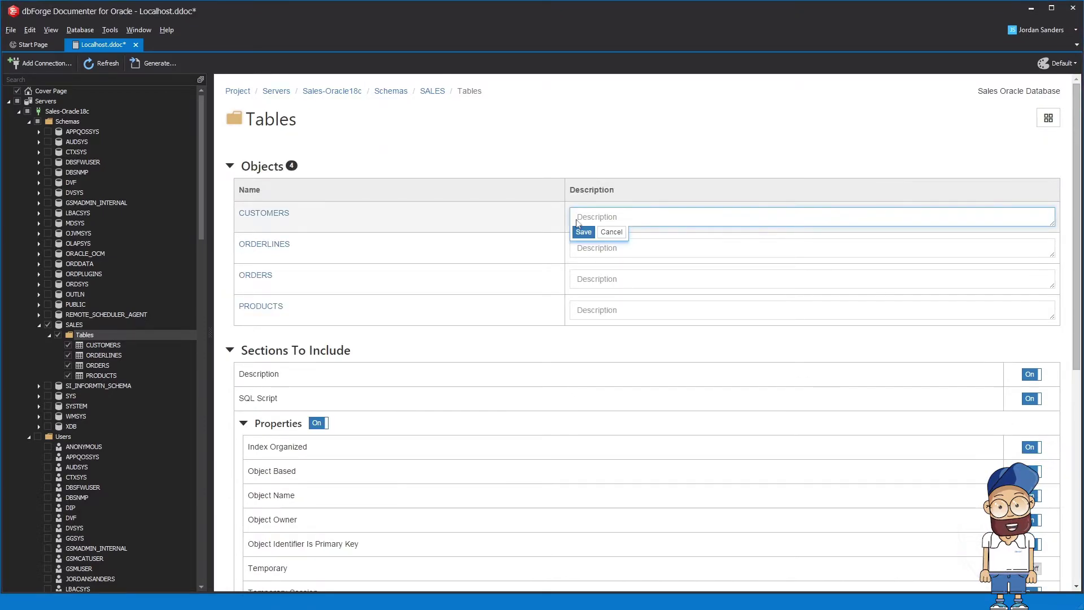
text(A customer is an individual or business that purchases another company's goods or services.)
key(Tab)
text(This module sets to use only product's sale description field on the sale order lines)
key(Tab)
text(Is an order issued by a business or sole trader to a customer.)
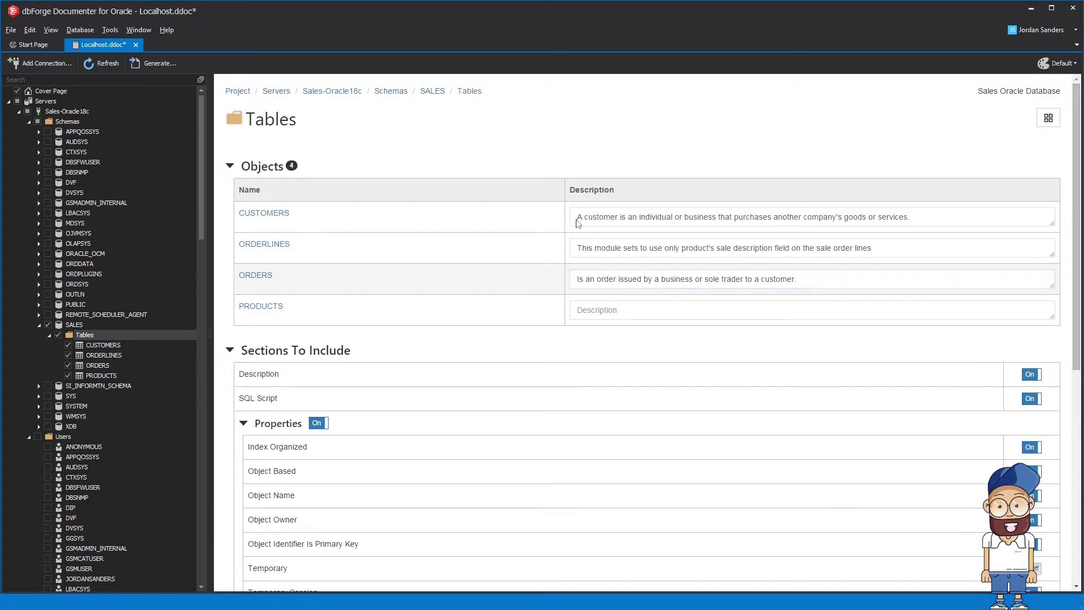
key(Tab)
text(Table stores the product's information such as name, brand, category, model year, and list price.)
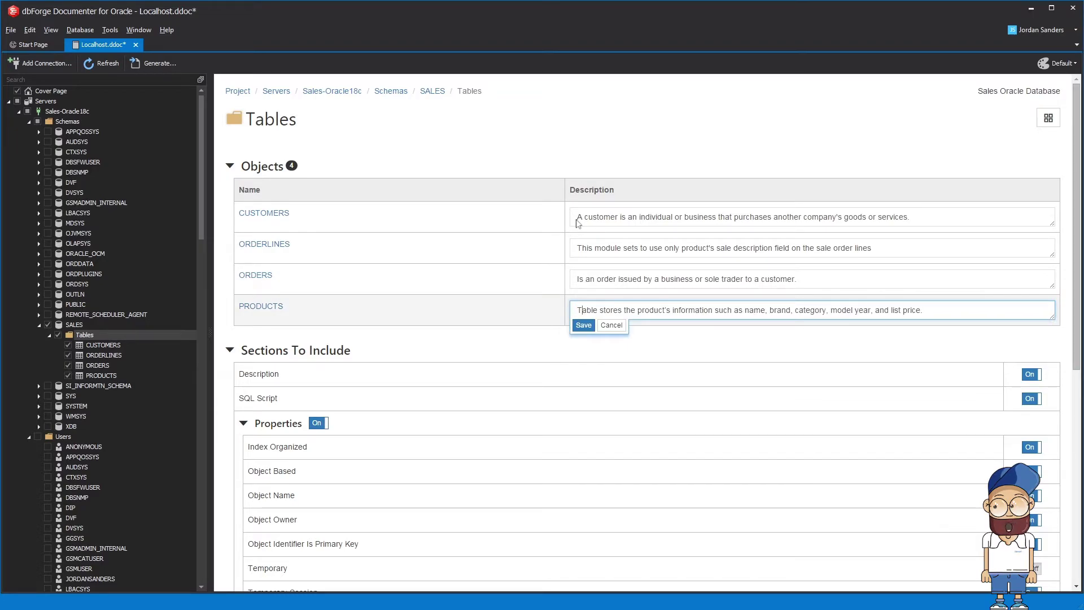
key(Tab)
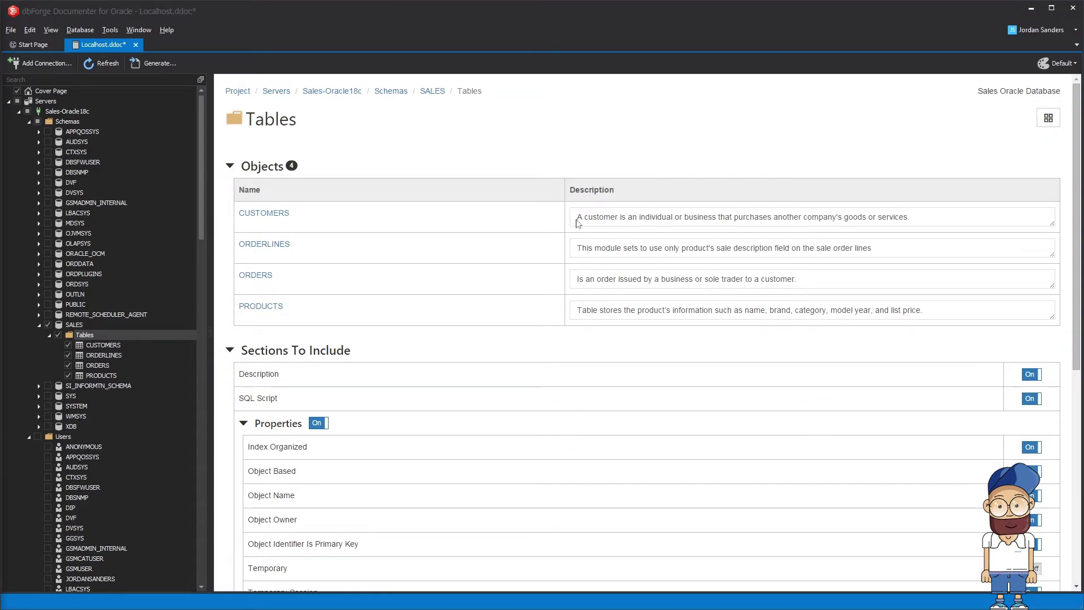
Choose HTML output to the Sales folder, opening the documentation after generation.
click(135, 64)
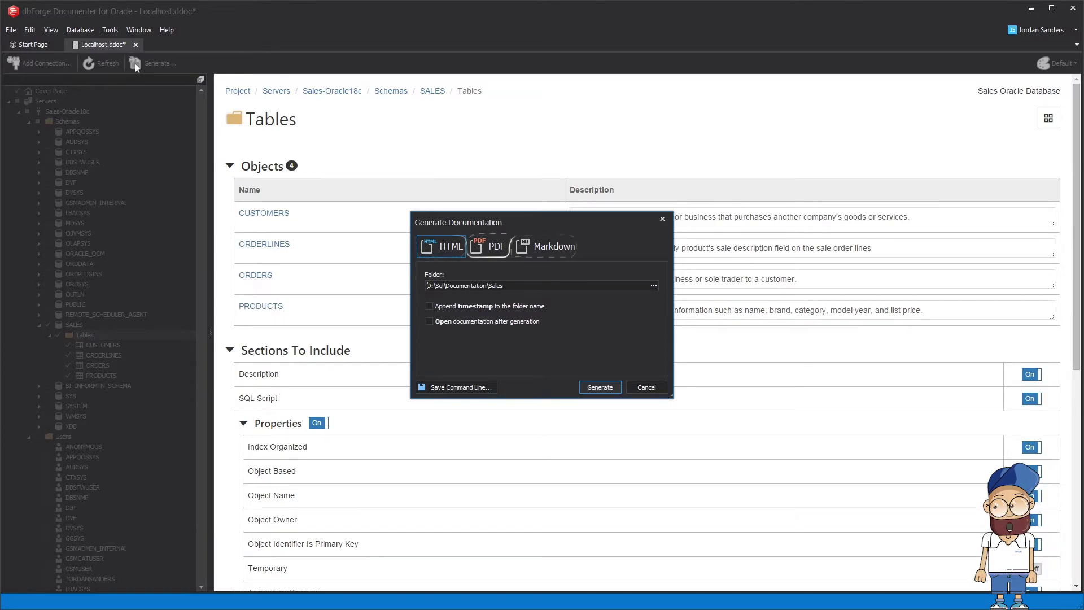
click(428, 321)
Generate the documentation and view the CUSTOMERS table page under SALES > Tables in Edge.
click(600, 386)
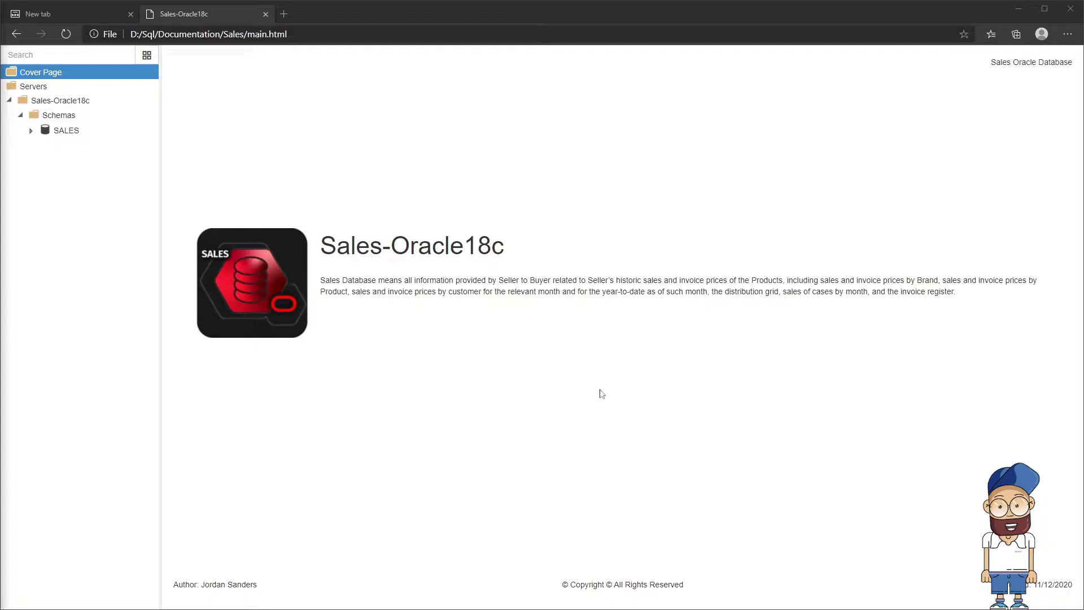
click(42, 145)
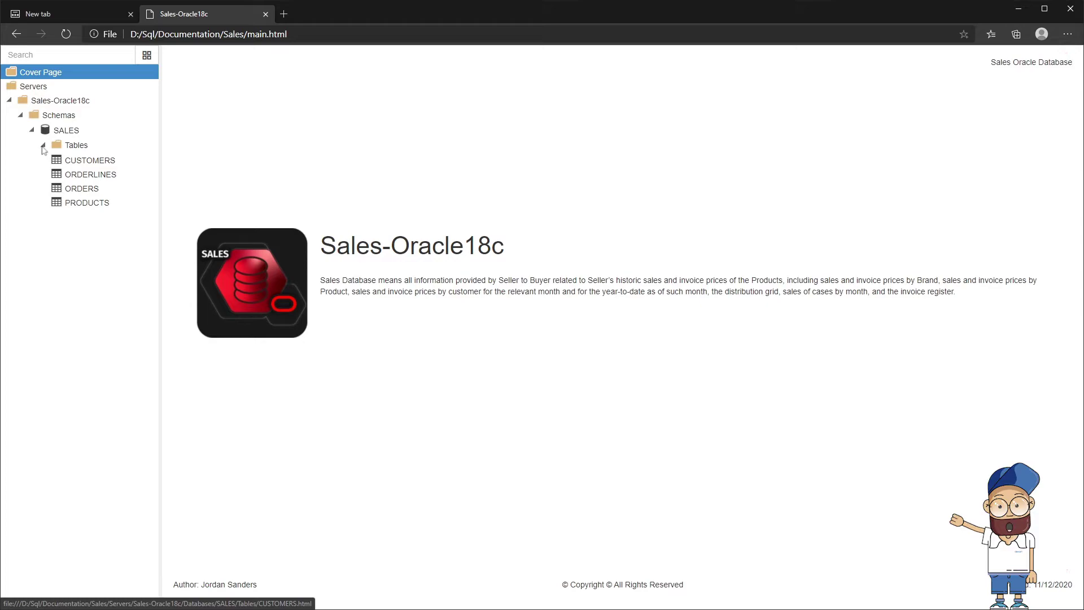
click(57, 161)
scroll(56, 163, down, 1)
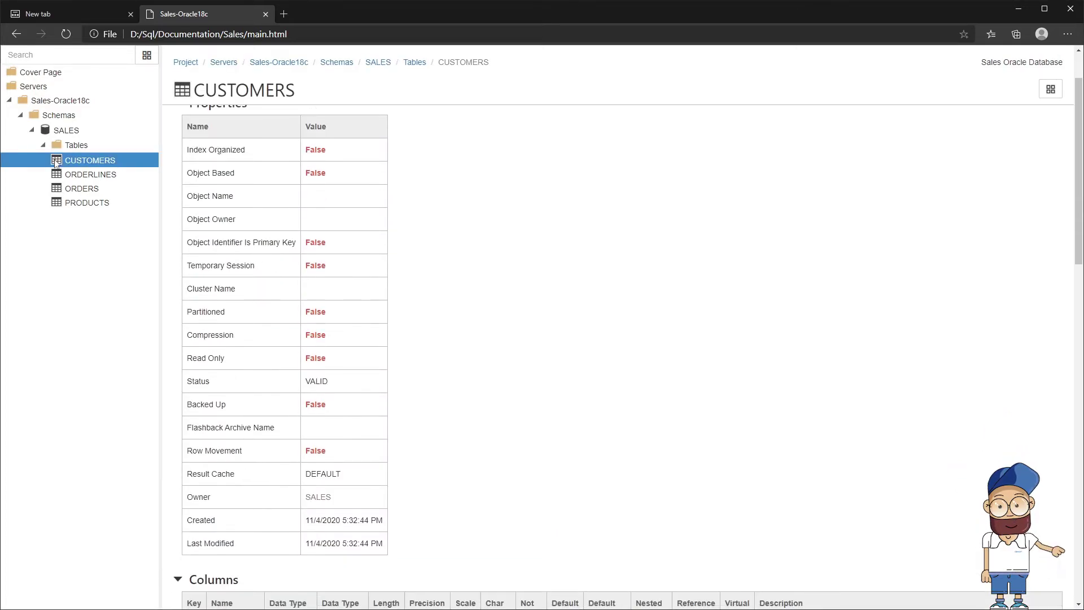
scroll(56, 162, down, 4)
scroll(56, 164, down, 3)
scroll(57, 163, down, 3)
scroll(56, 162, down, 4)
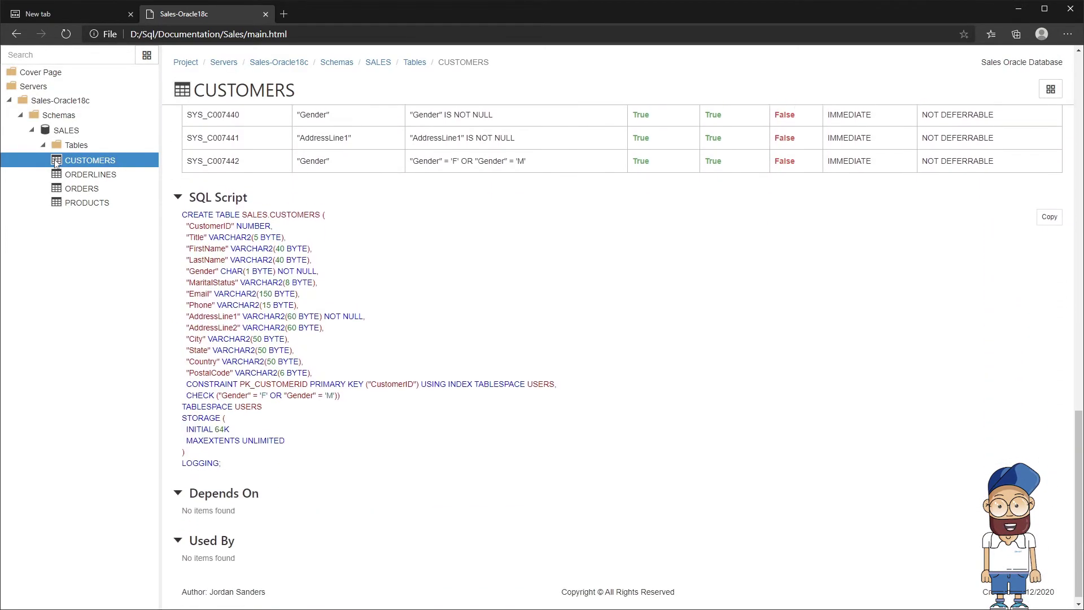